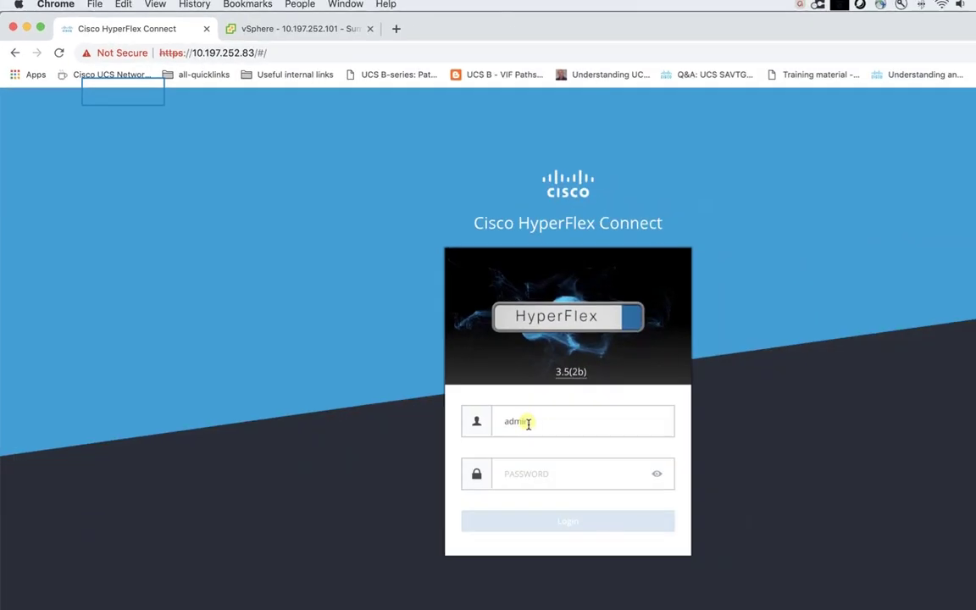
Step: Log in to HyperFlex Connect with the username and account password
key("Tab")
type("Cis")
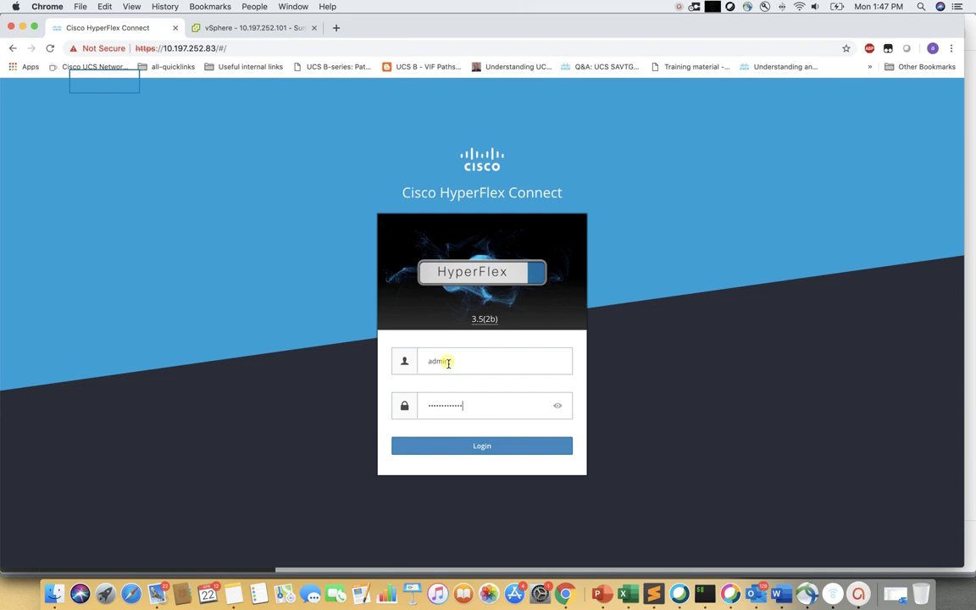
key("Return")
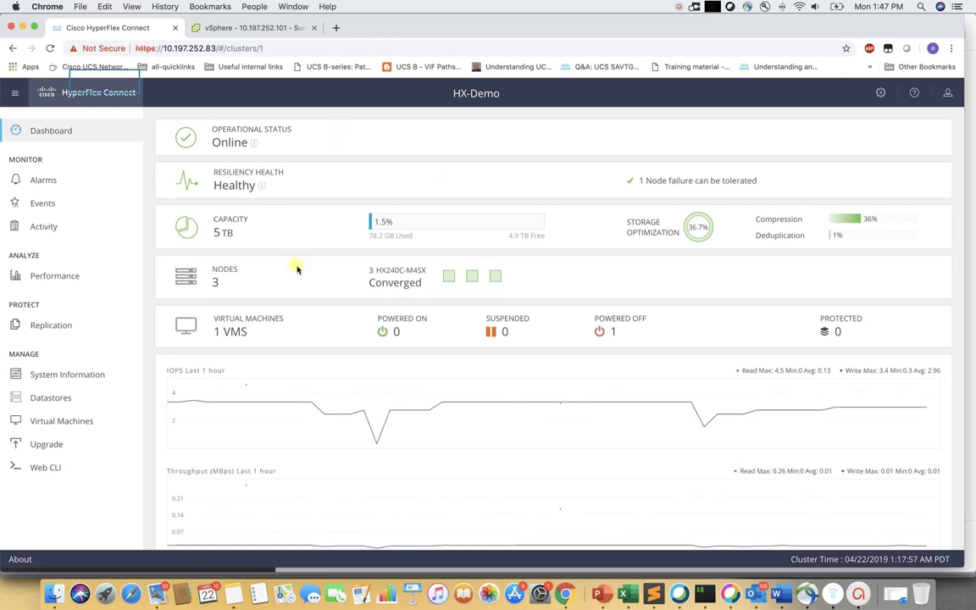
Step: Open the HX-Demo Datastores page, which lists only the 1 TB replication-DS
left_click(233, 594)
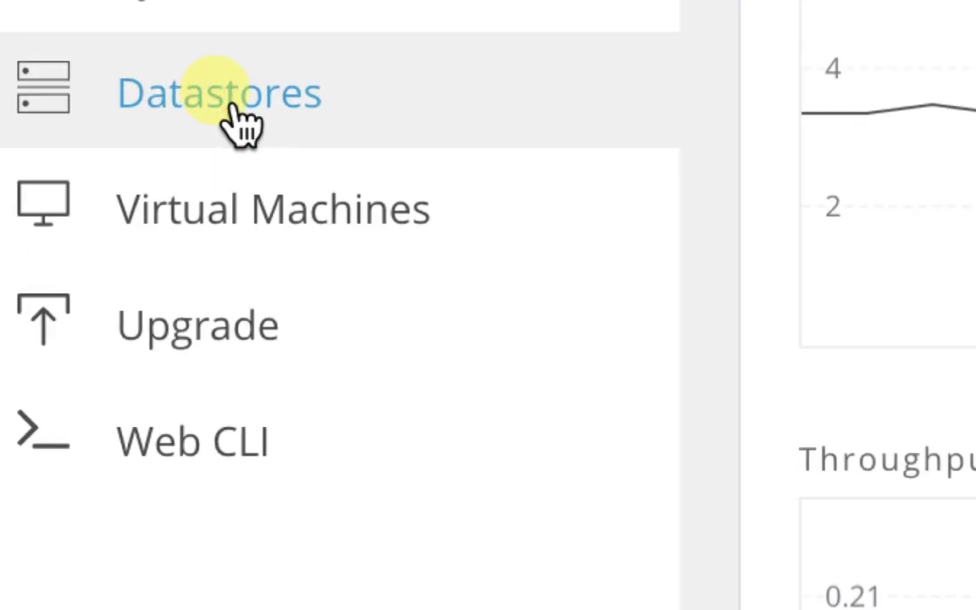
left_click(241, 123)
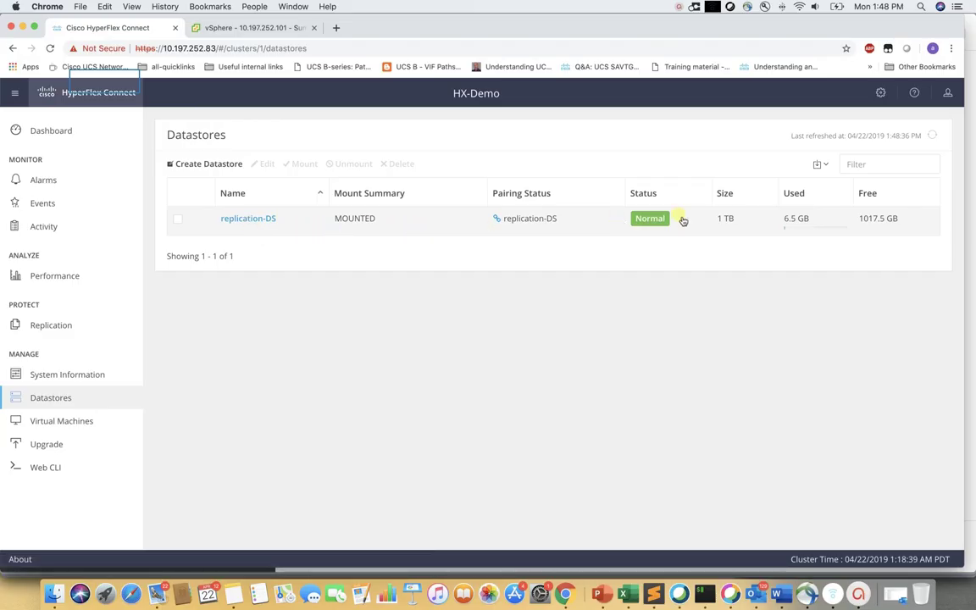
Step: Create the USER datastore with a 100 GB size, dismiss the confirmation, and go to vSphere
left_click(217, 166)
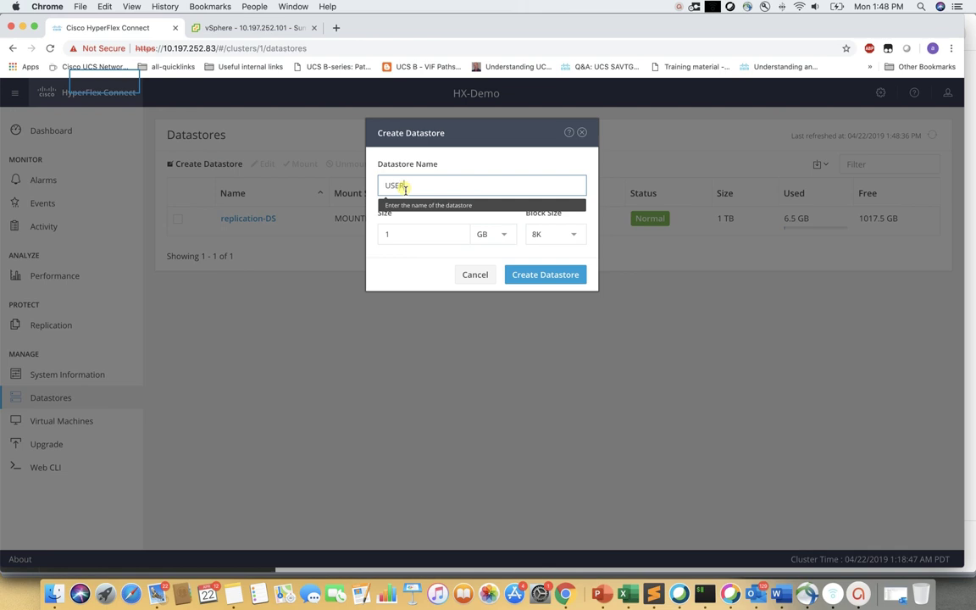
double_click(414, 234)
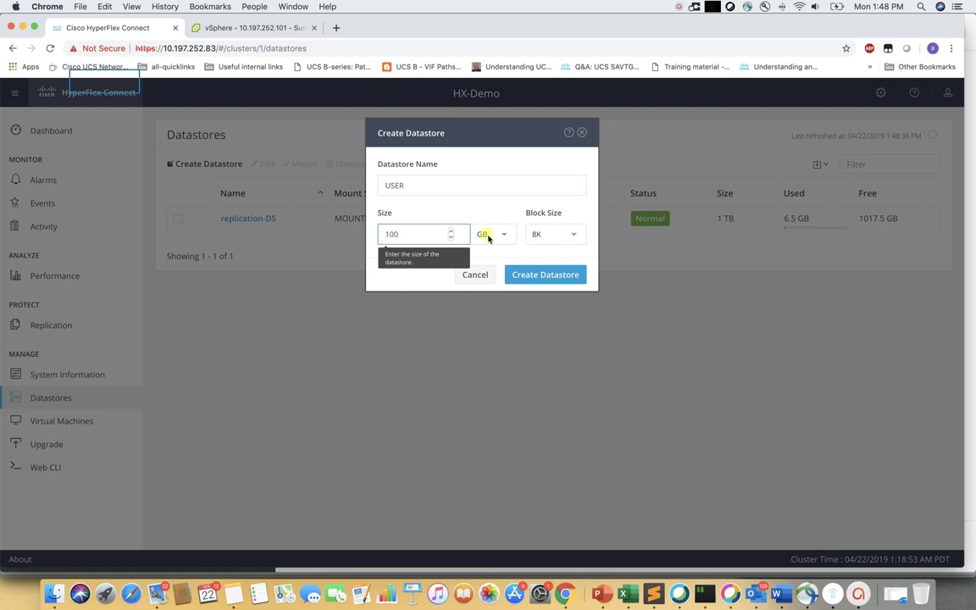
left_click(557, 279)
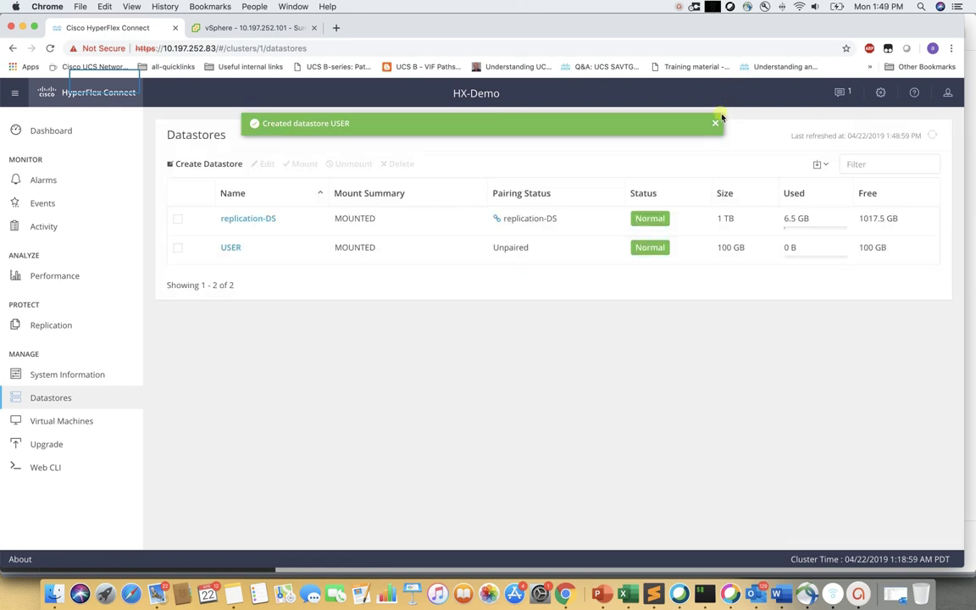
left_click(718, 125)
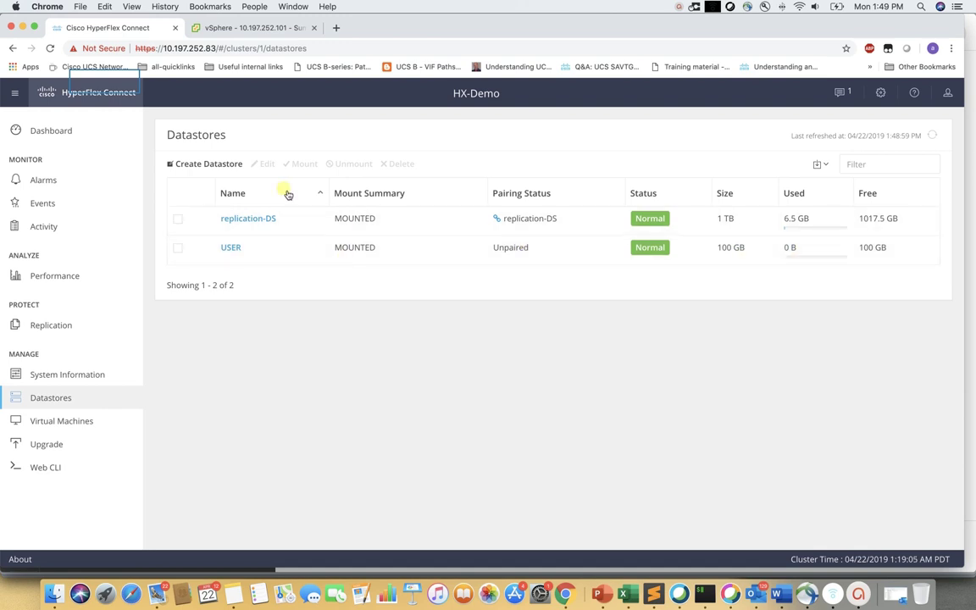
left_click(258, 28)
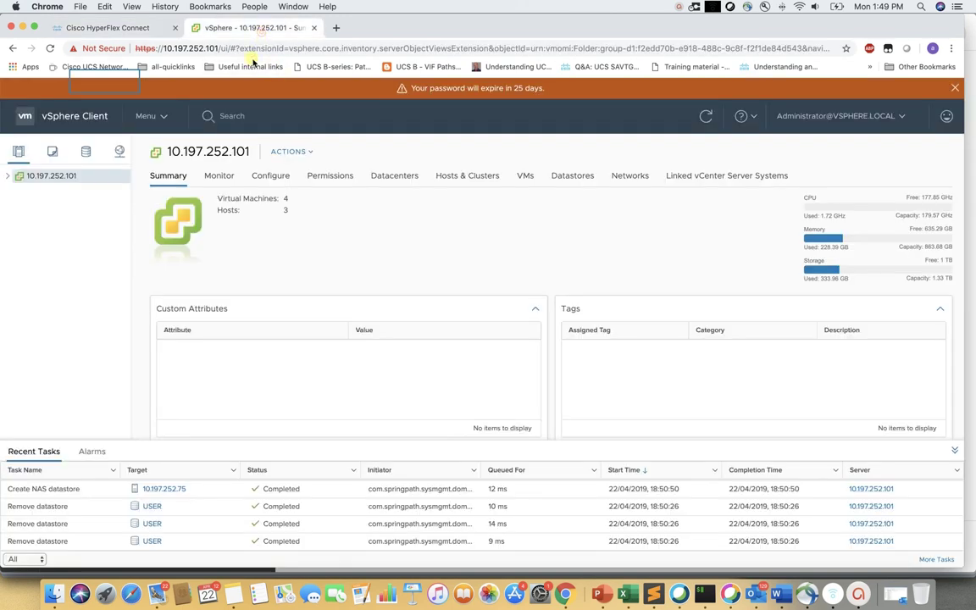
Step: In vSphere, expand the Demo datacenter and view the HX-Demo cluster's datastores, including USER
left_click(9, 176)
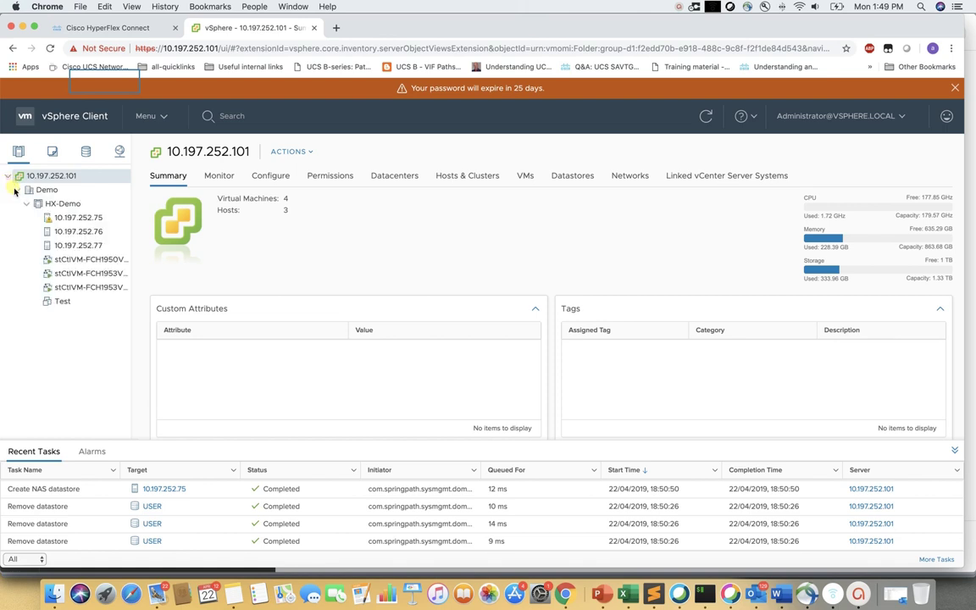
left_click(45, 190)
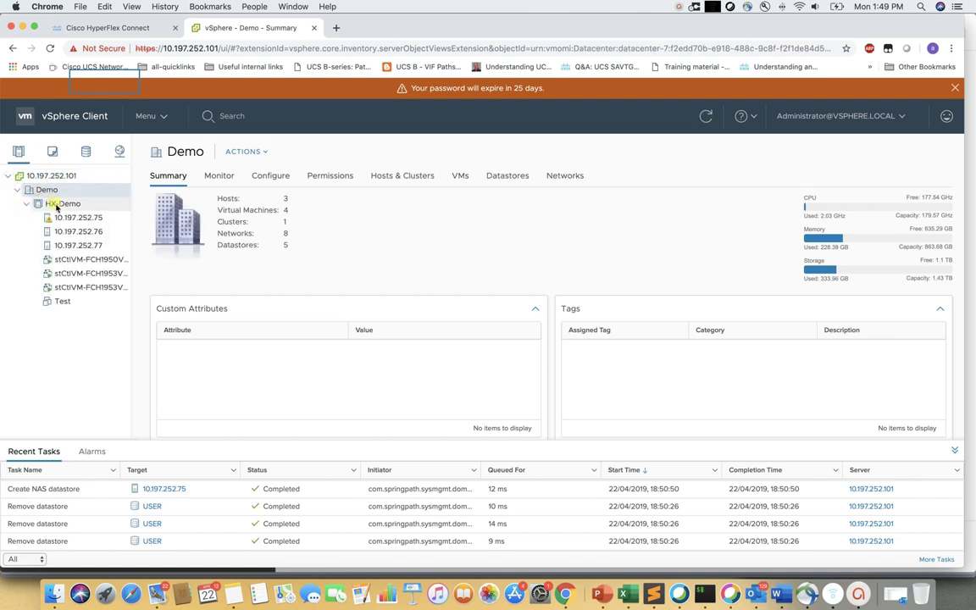
left_click(61, 204)
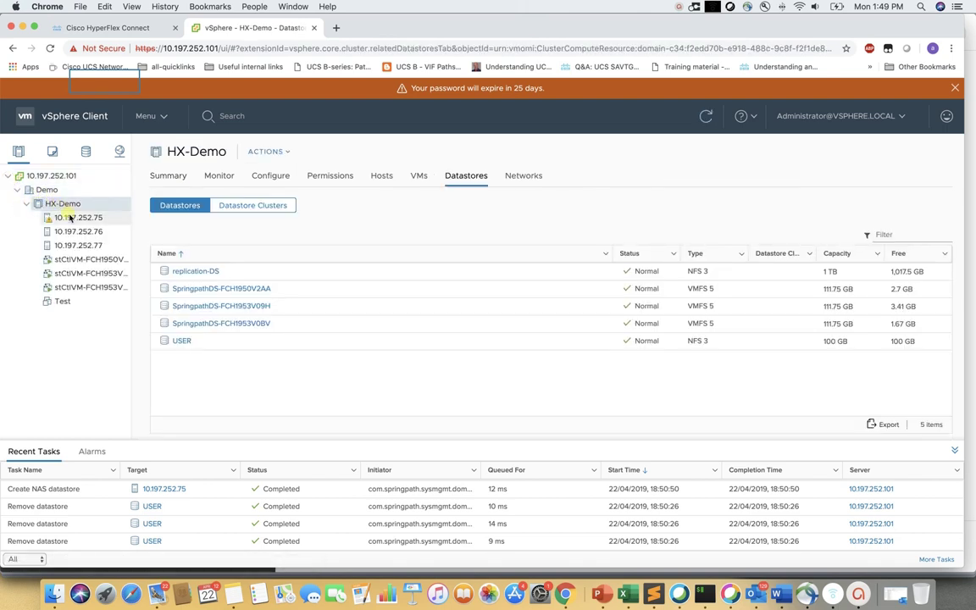
Step: Check HyperFlex Connect's System Information and Datastores pages, then return to vSphere
left_click(131, 33)
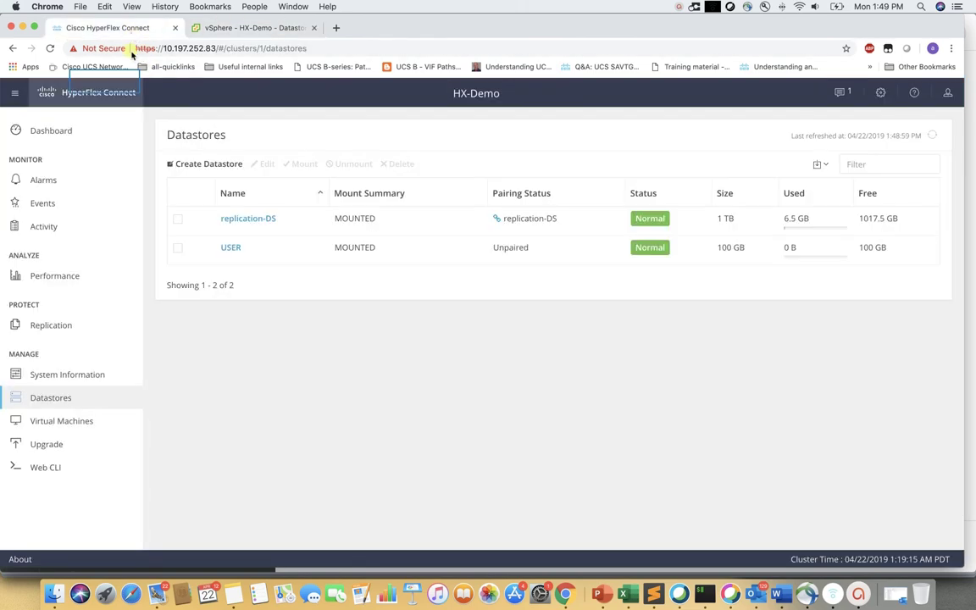
left_click(57, 375)
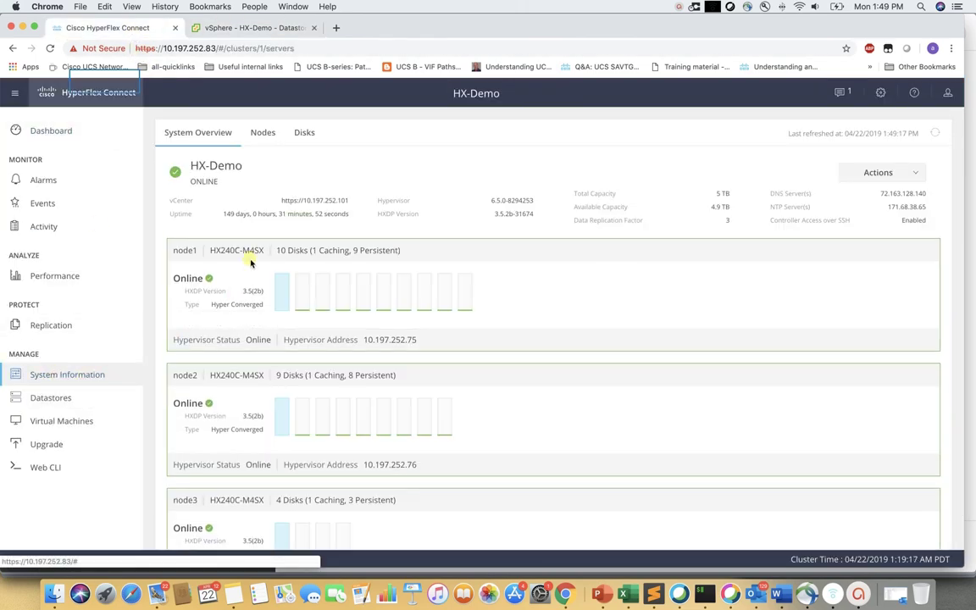
left_click(76, 398)
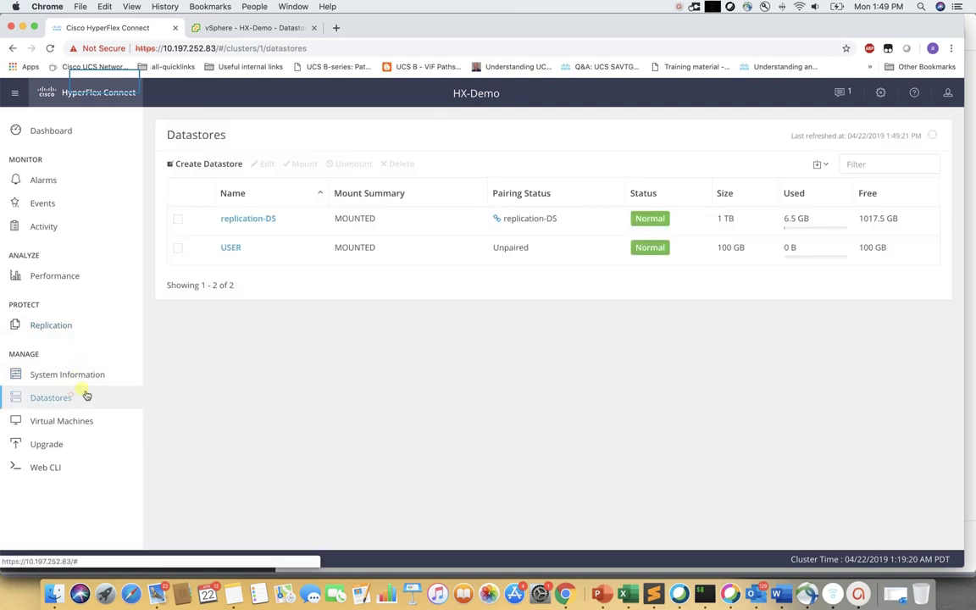
left_click(253, 30)
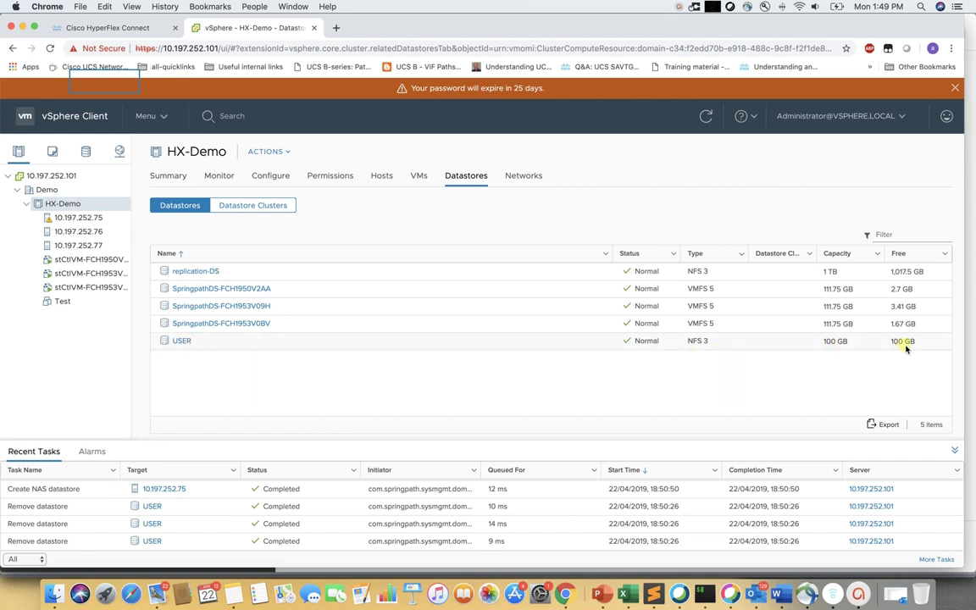
Step: Confirm USER is a 100 GB NFS 3 datastore on host 10.197.252.75 and in storage view
left_click(83, 219)
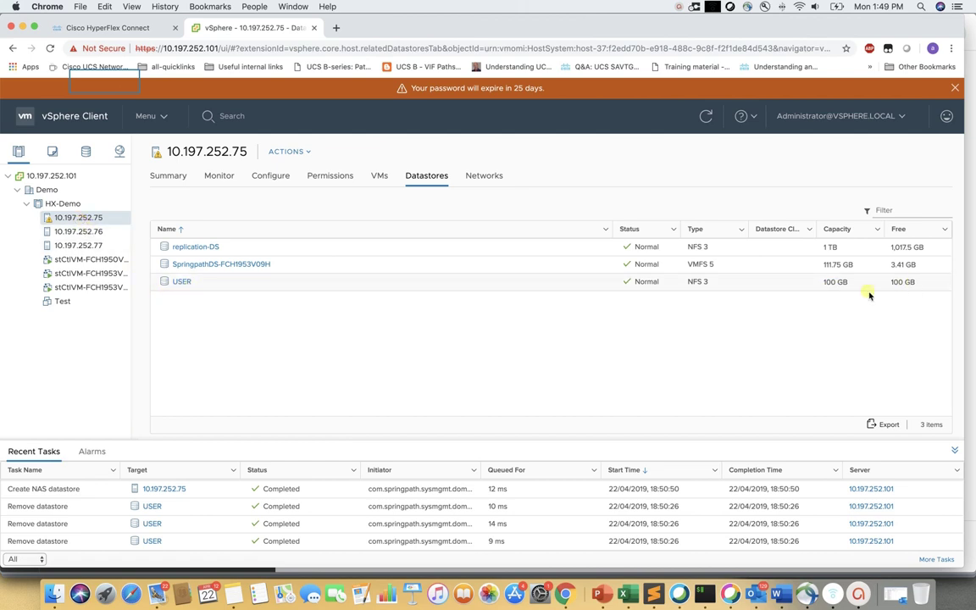
left_click(85, 152)
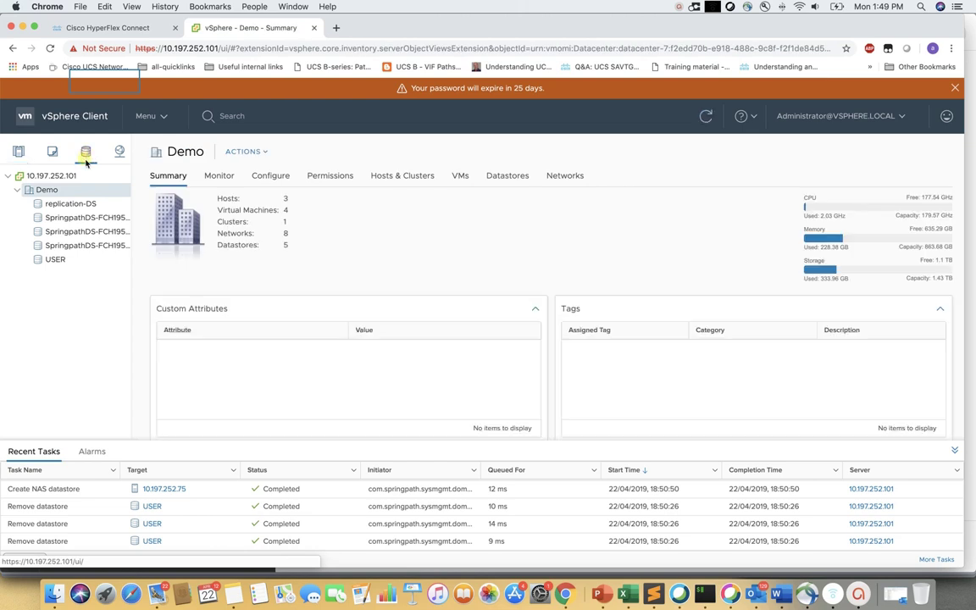
left_click(55, 259)
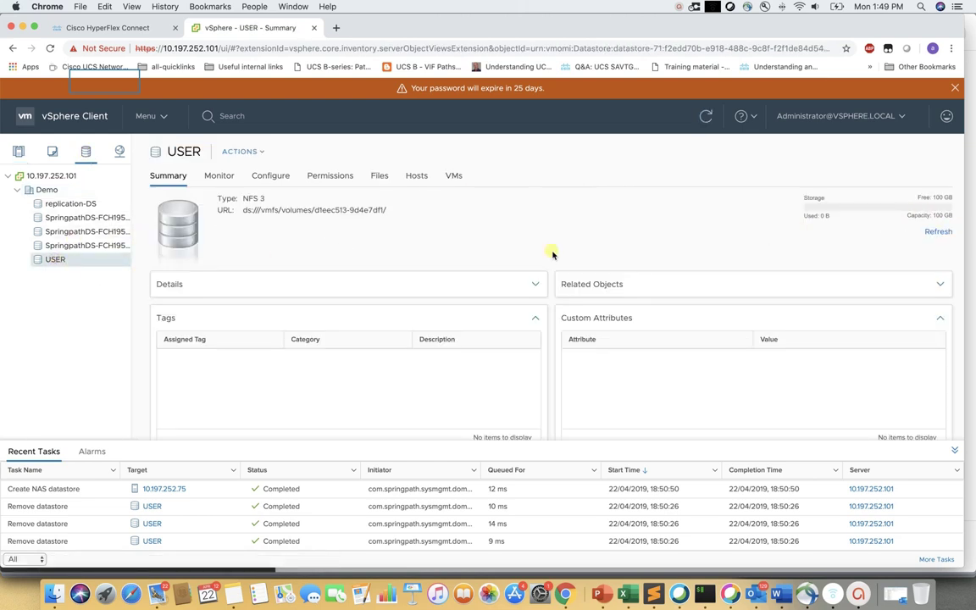
left_click(18, 149)
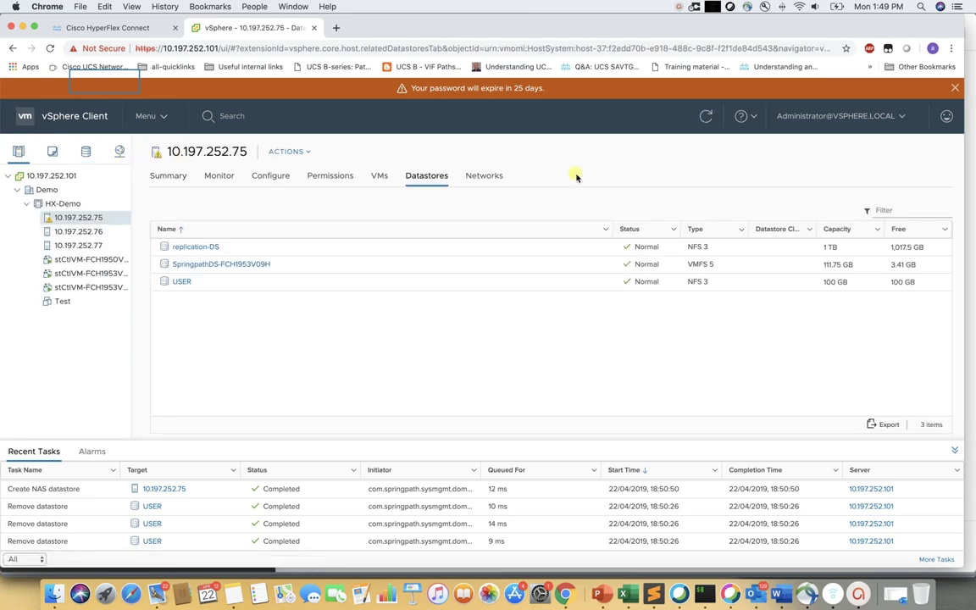
left_click(94, 28)
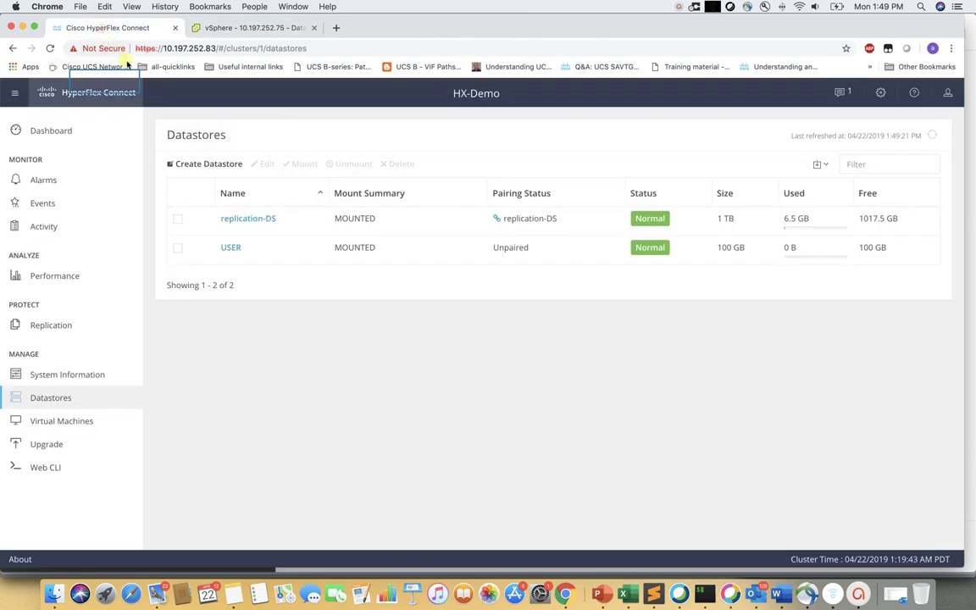
Step: Unmount the USER datastore, then check host 10.197.252.75's datastores in vSphere
left_click(179, 248)
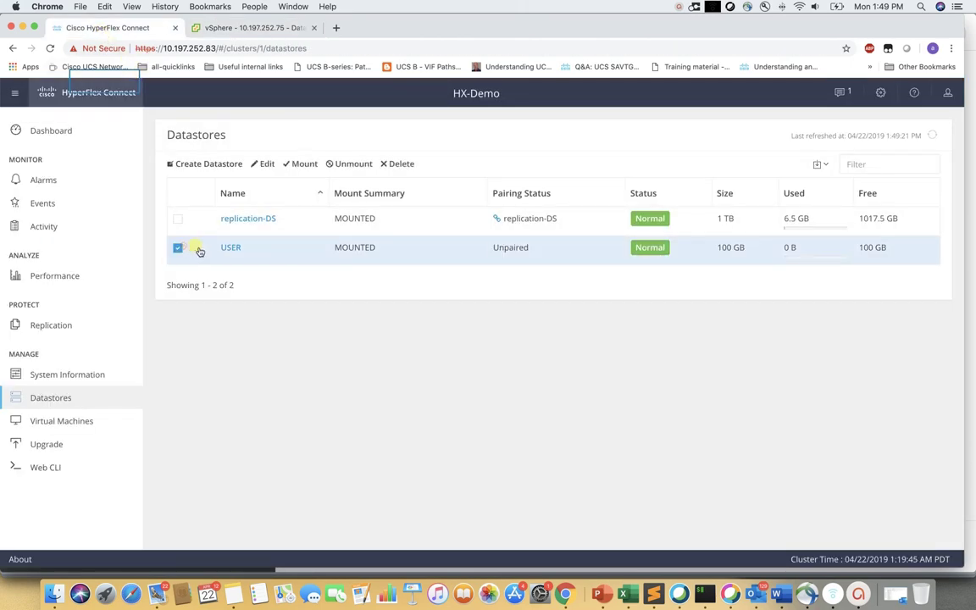
left_click(354, 166)
left_click(505, 263)
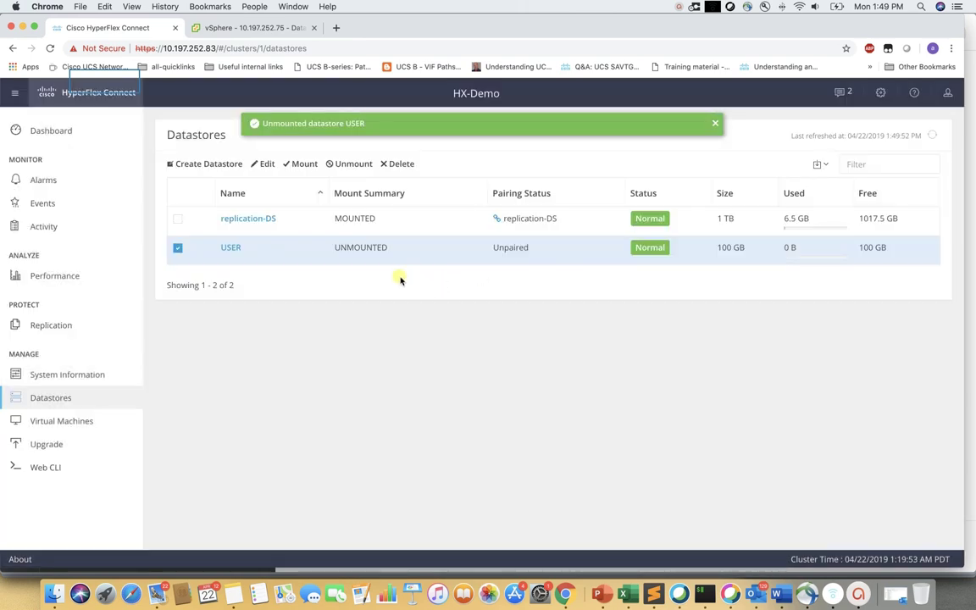
left_click(248, 31)
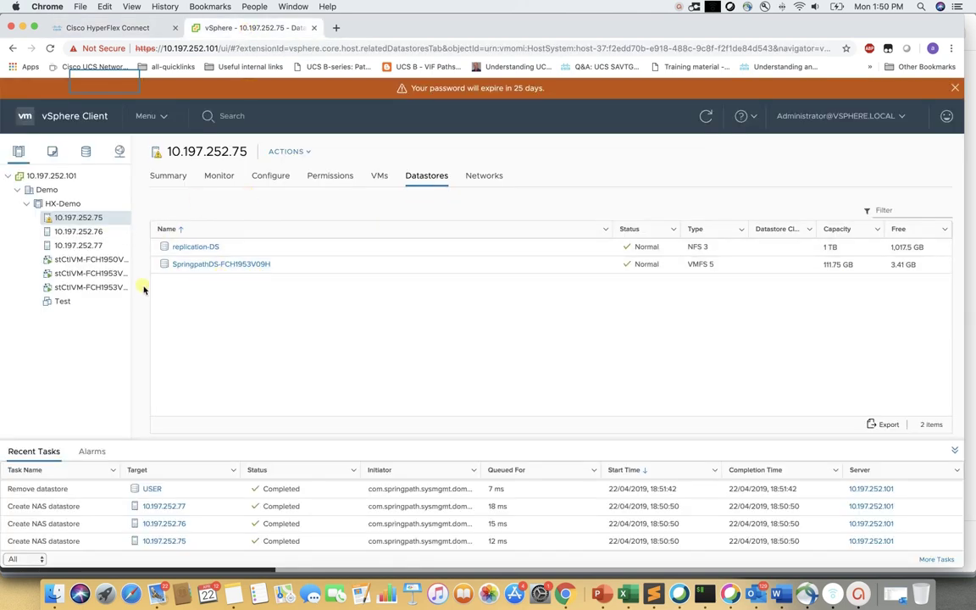
Step: Check that the HX-Demo cluster's datastore list no longer shows USER, then return to HyperFlex Connect
left_click(68, 204)
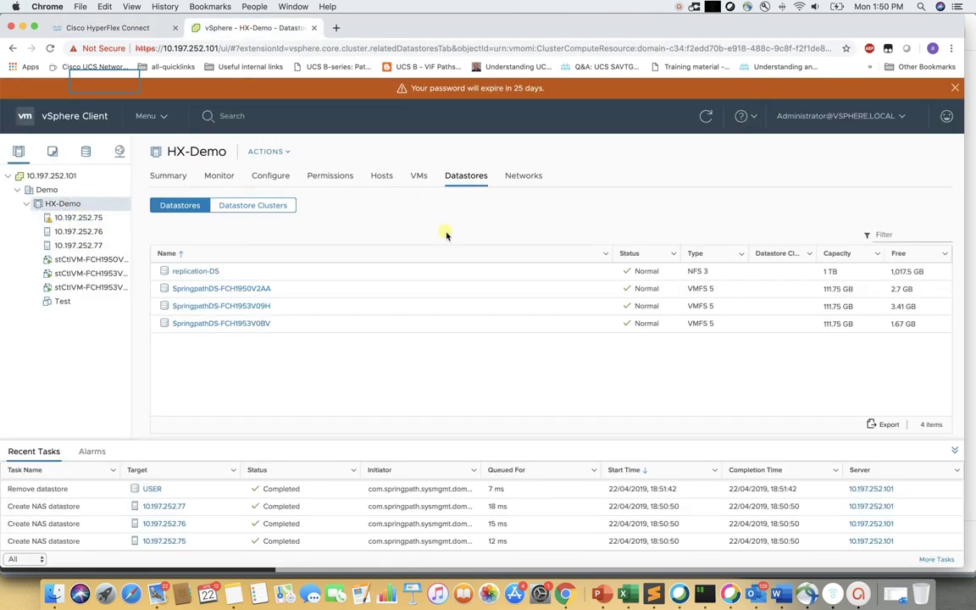
left_click(86, 151)
left_click(19, 151)
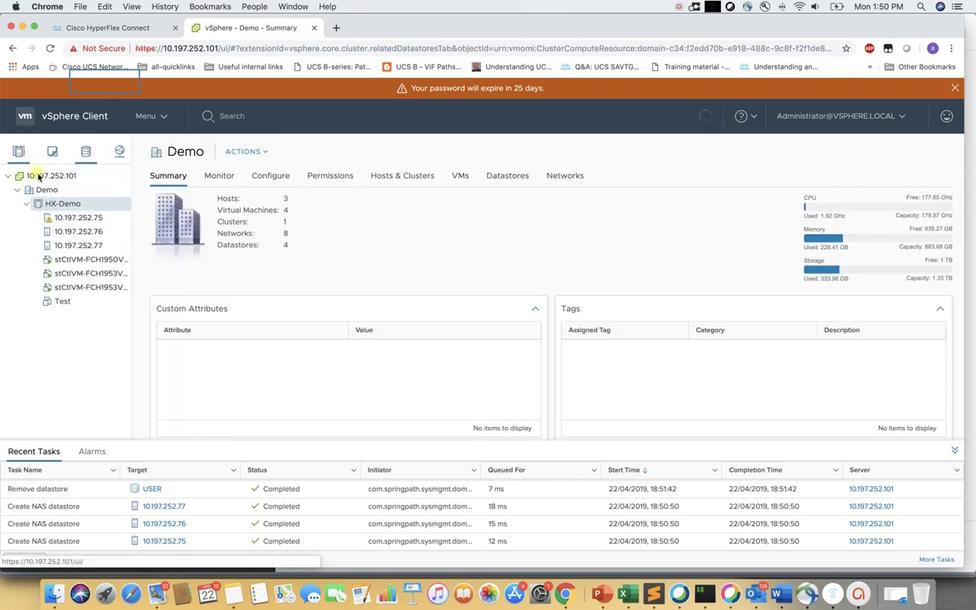
left_click(136, 32)
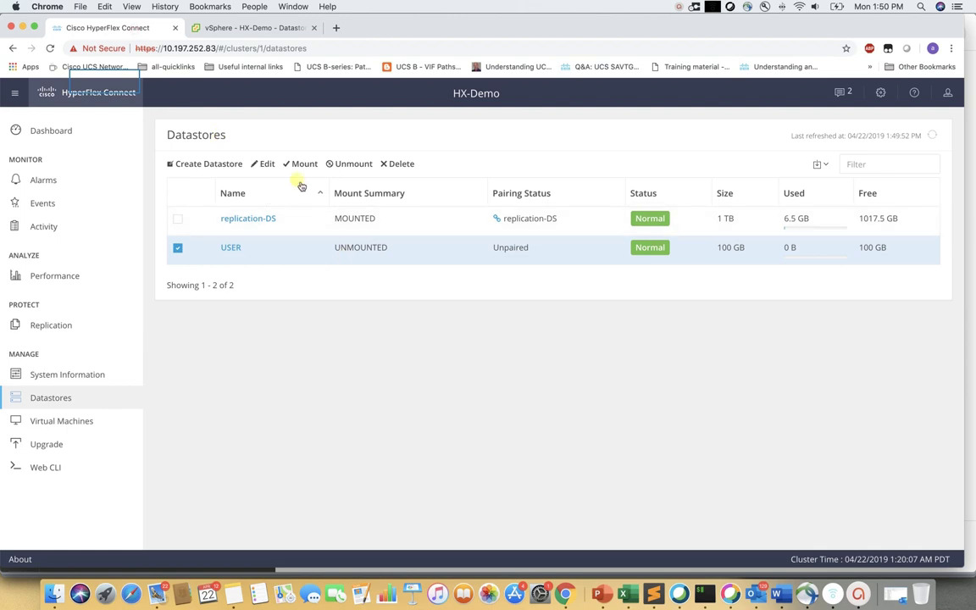
Step: Edit the USER datastore's size to 150 GB and dismiss the confirmation banner
left_click(269, 165)
left_click(404, 236)
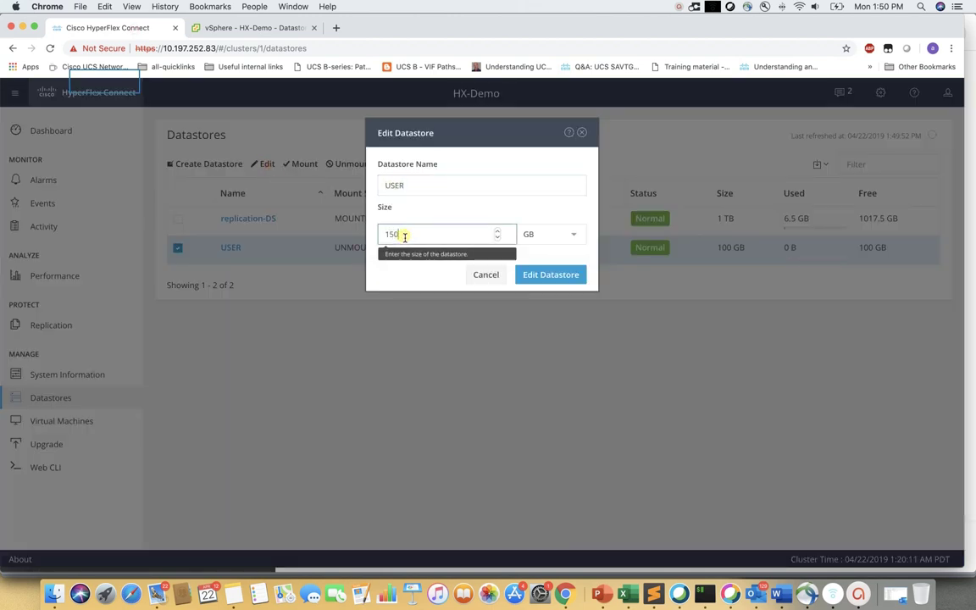
left_click(560, 275)
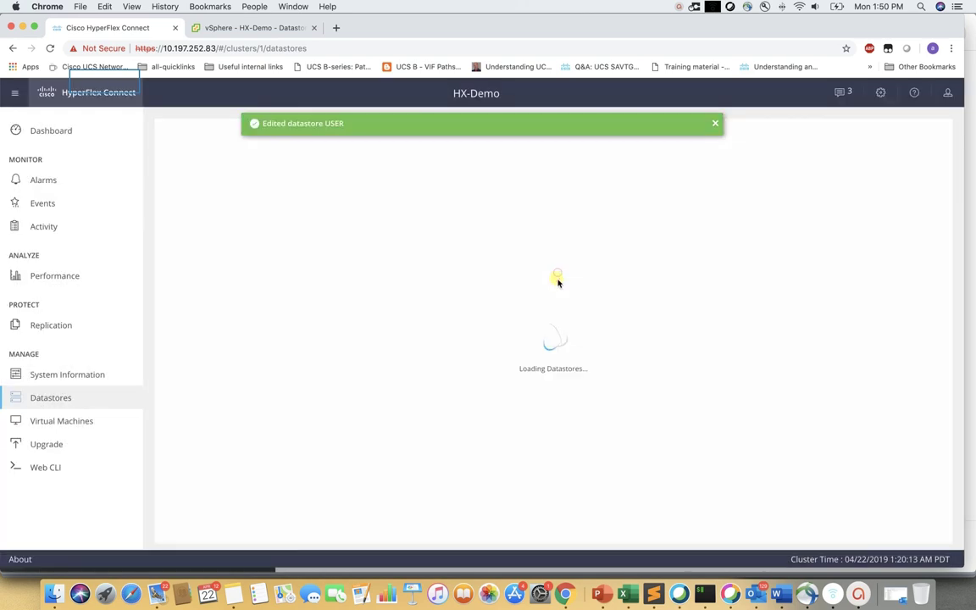
left_click(718, 125)
Step: Mount the USER datastore again and go to vSphere to verify it
left_click(305, 166)
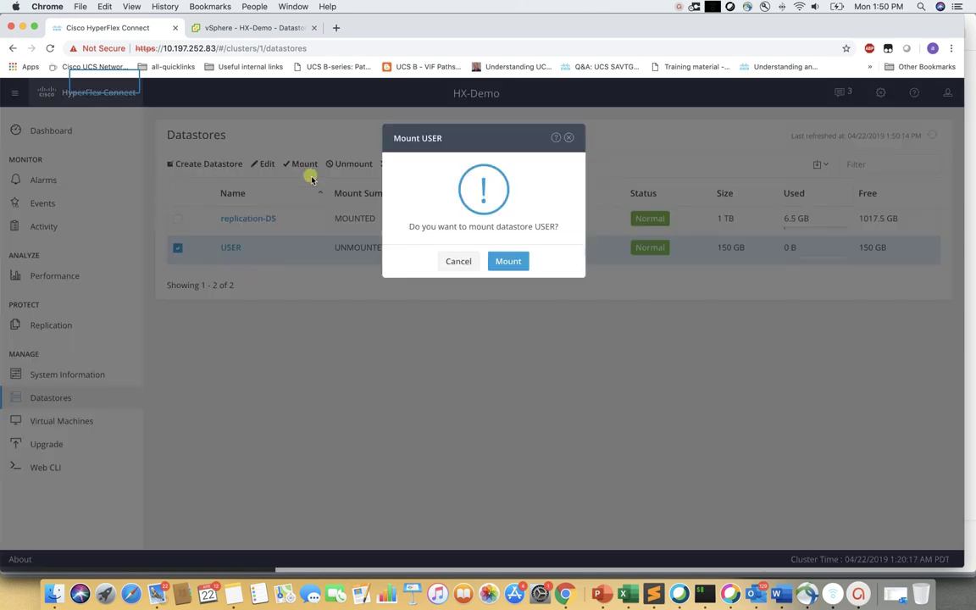
left_click(511, 262)
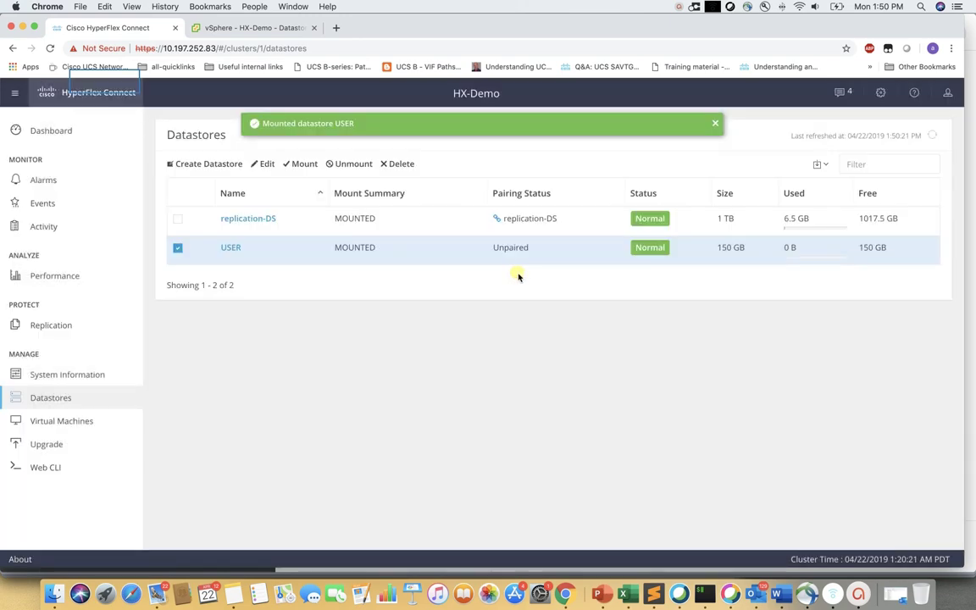
left_click(246, 28)
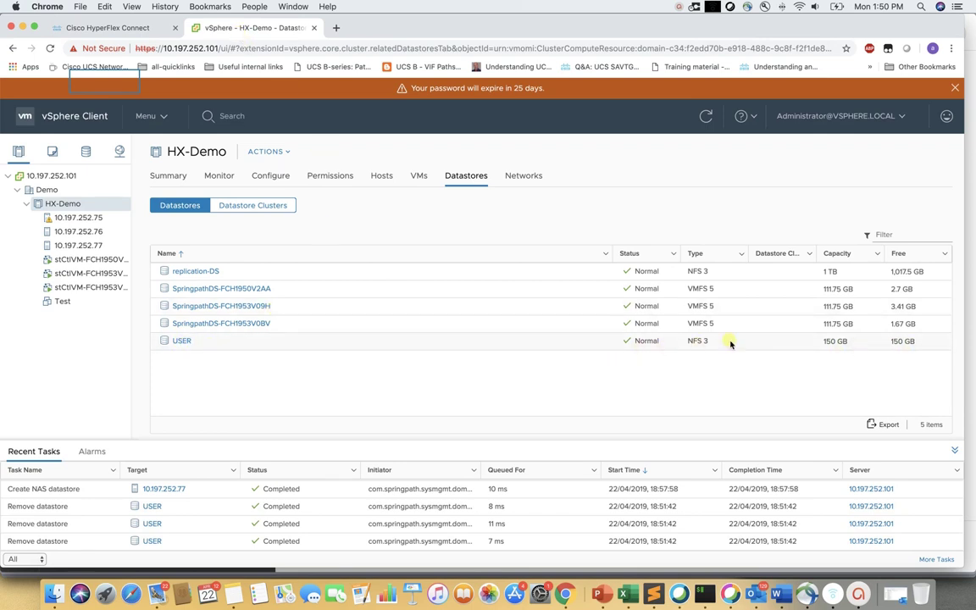
Step: Verify the 150 GB USER datastore on host 10.197.252.75 and HX-Demo, then return to HyperFlex Connect
left_click(73, 218)
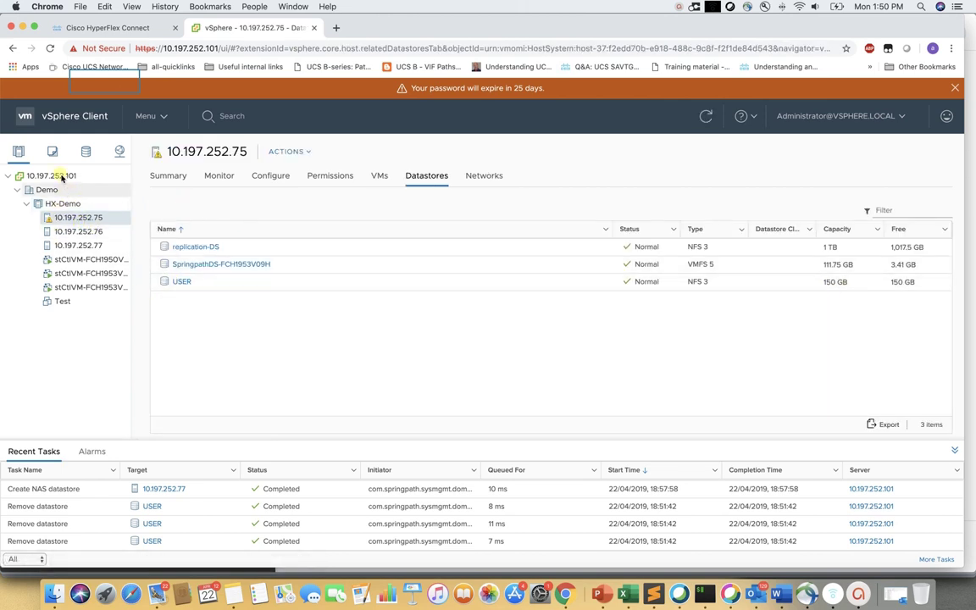
left_click(66, 204)
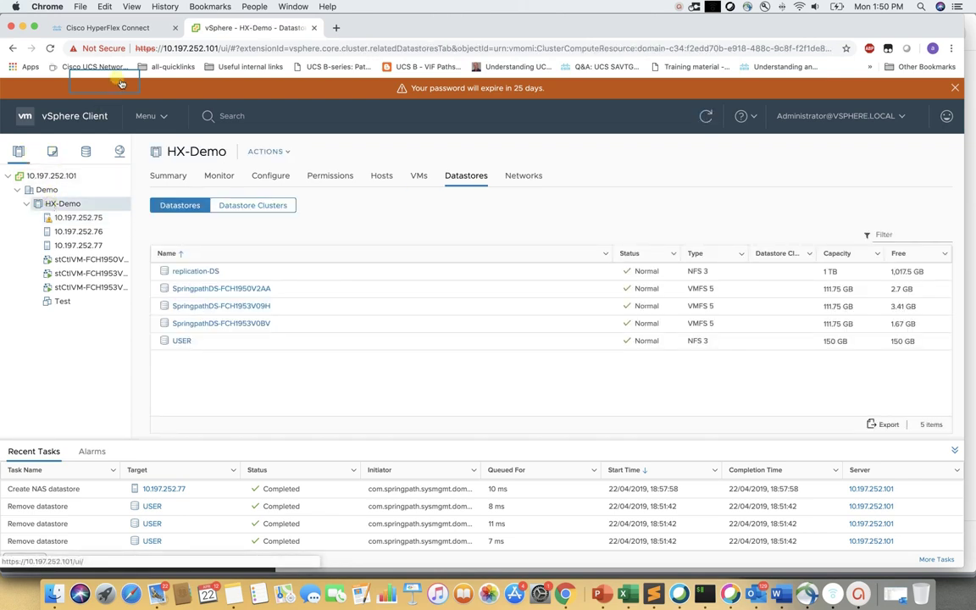
left_click(118, 28)
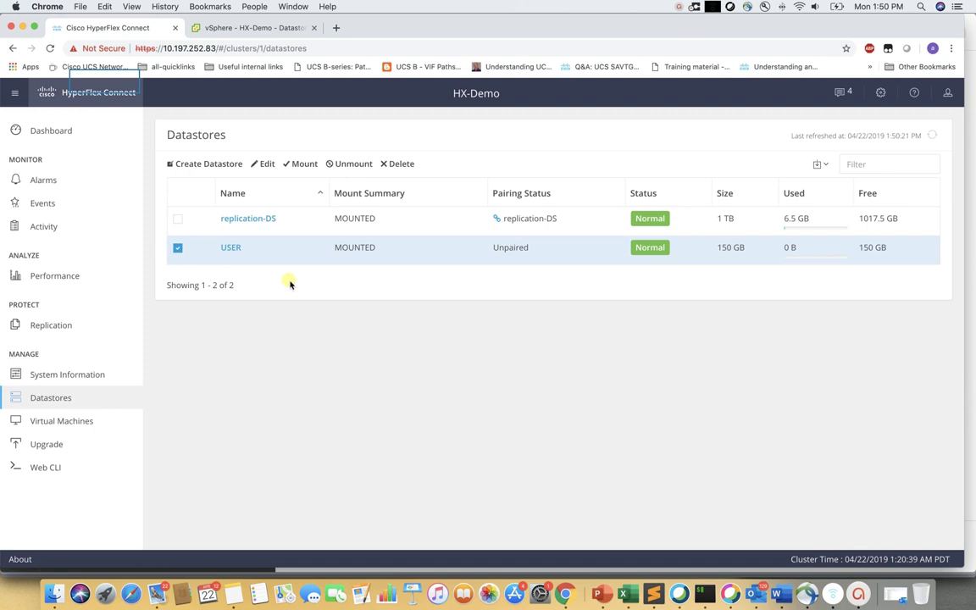
Step: Delete the USER datastore so only replication-DS remains, then confirm in vSphere that USER is gone
left_click(182, 251)
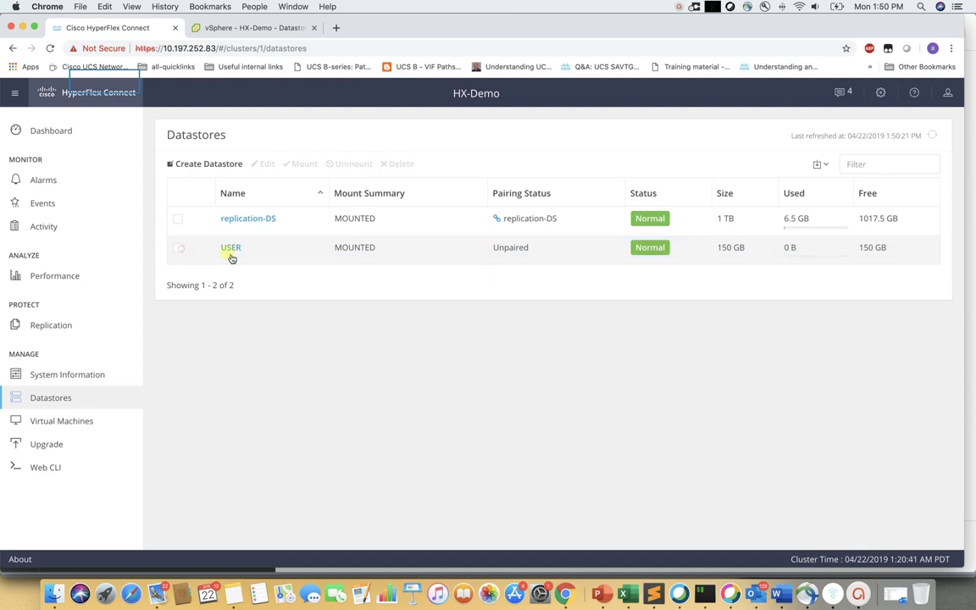
left_click(277, 257)
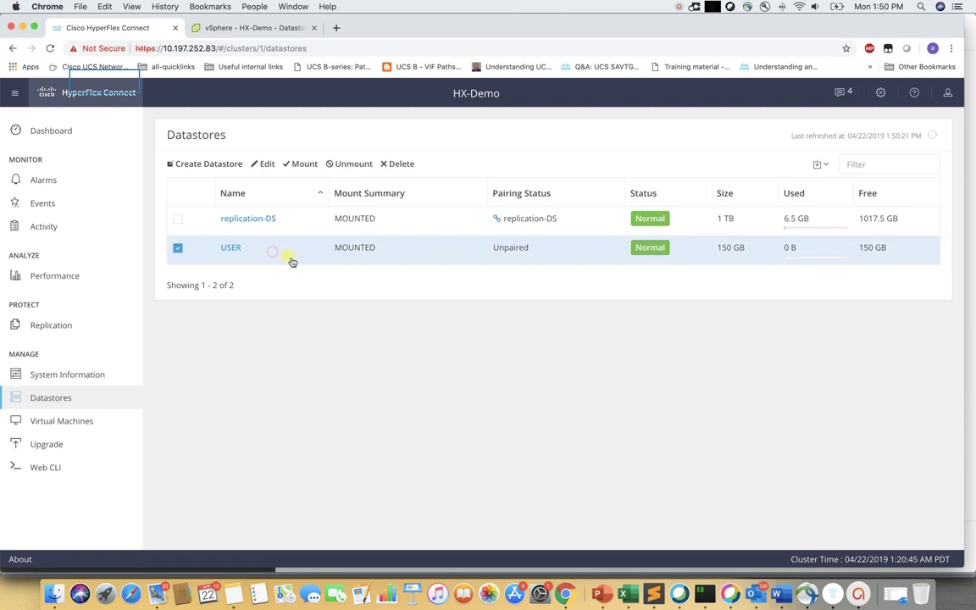
left_click(396, 166)
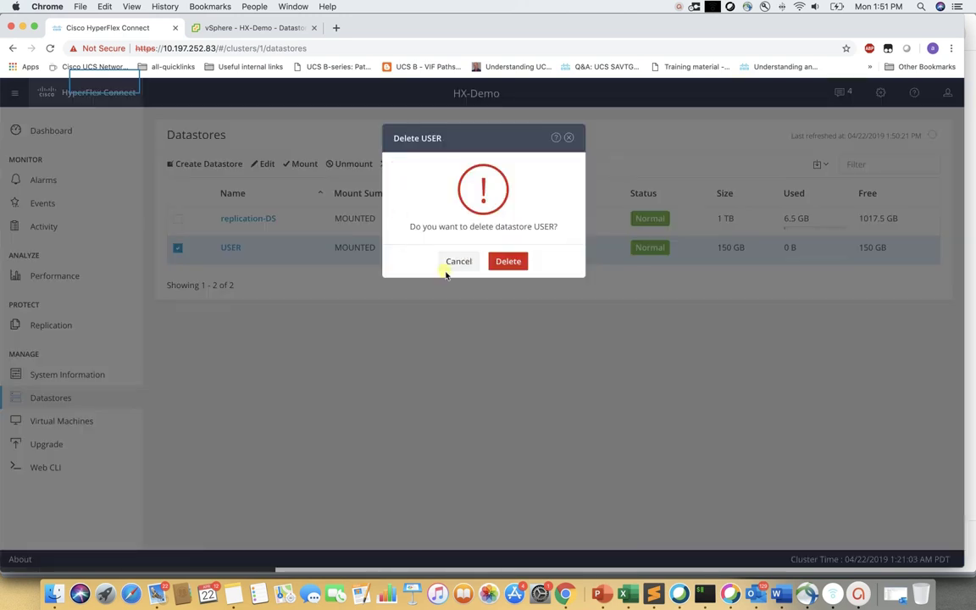
left_click(514, 264)
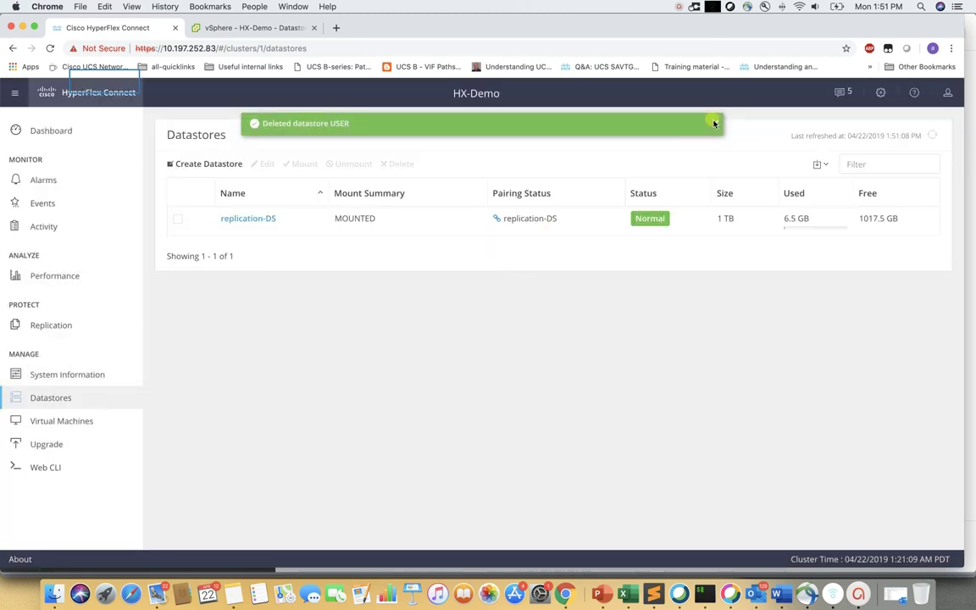
left_click(718, 126)
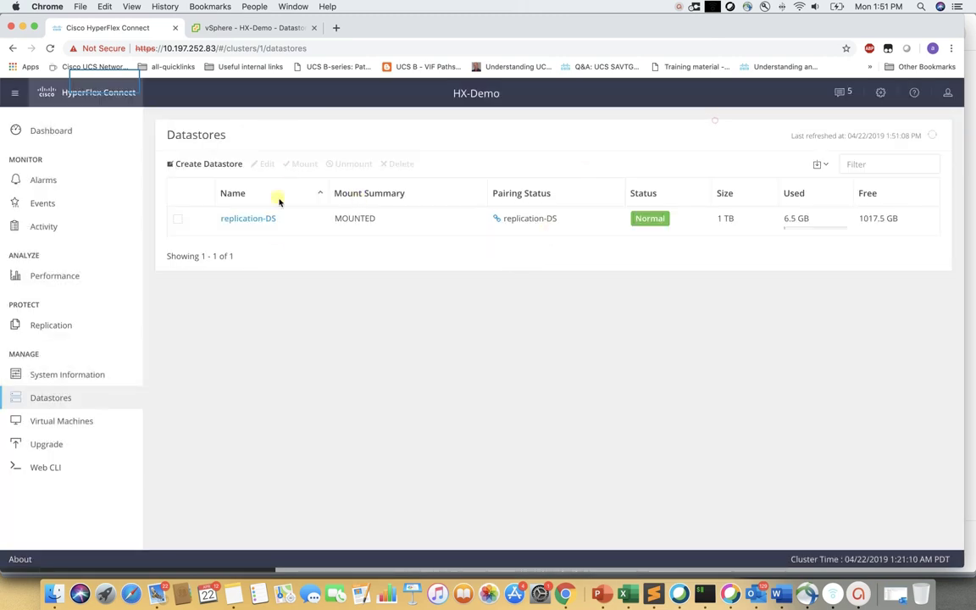
left_click(216, 28)
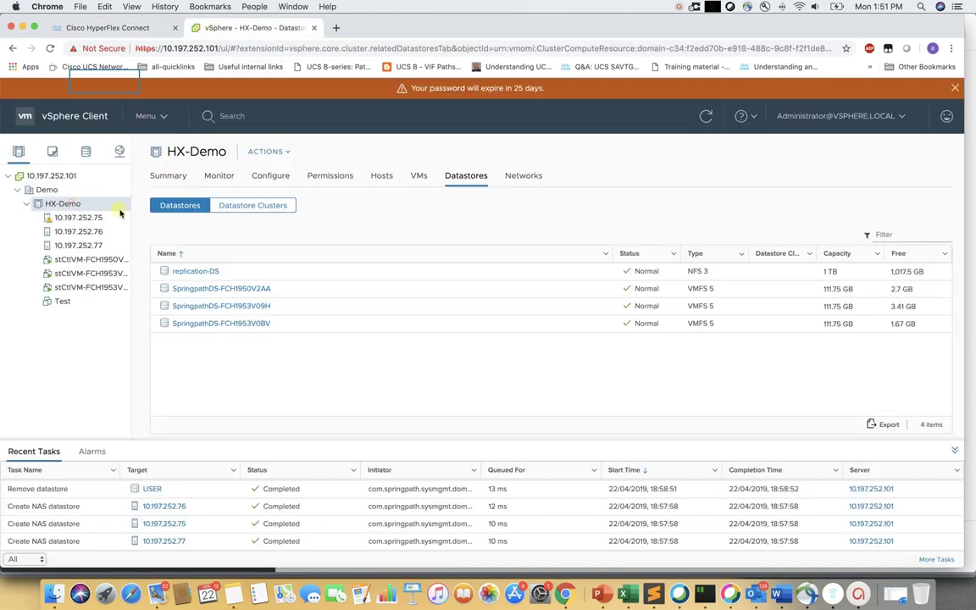